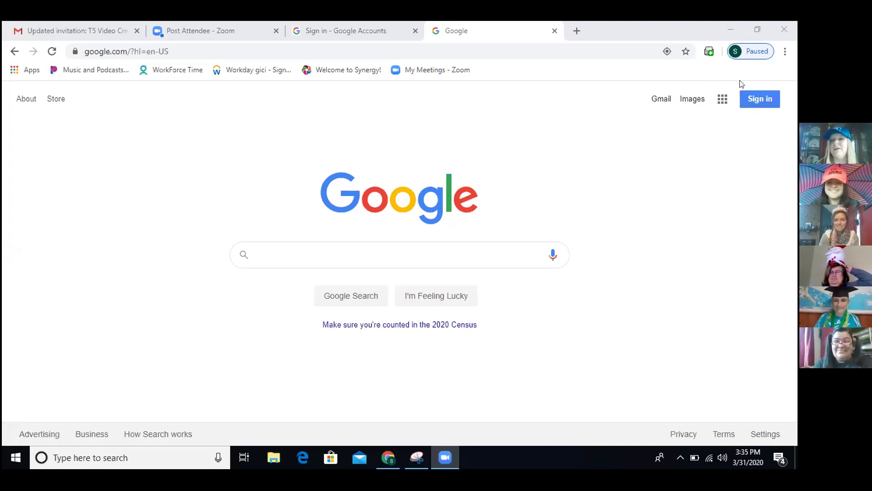
# On Google's sign-in page, type the sample firstname.lastname### address, then replace it with the school email
pyautogui.click(752, 99)
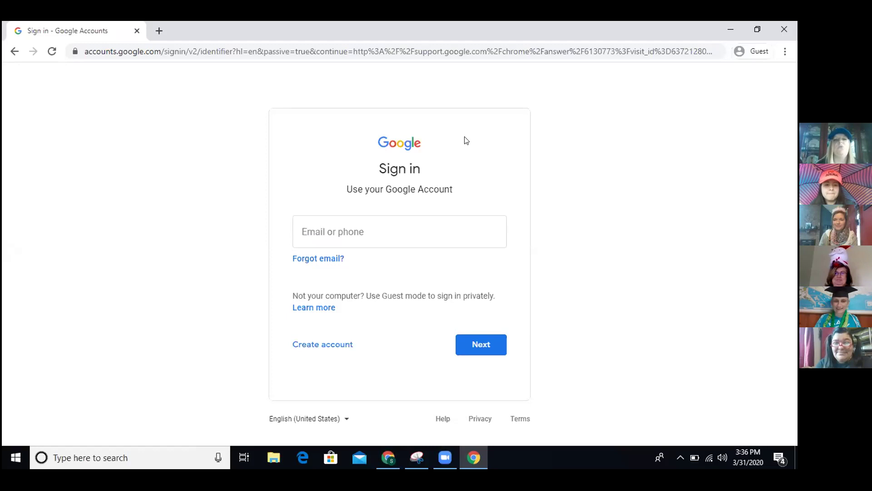
pyautogui.click(344, 226)
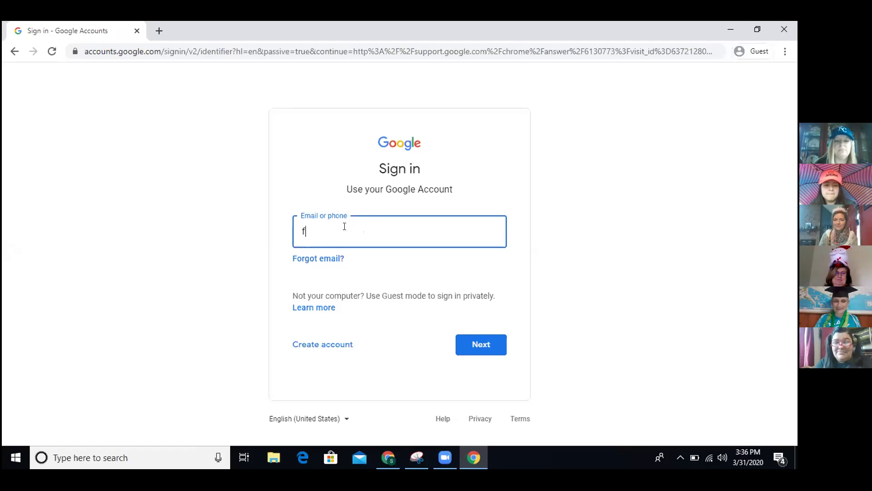
pyautogui.write('firstname.las')
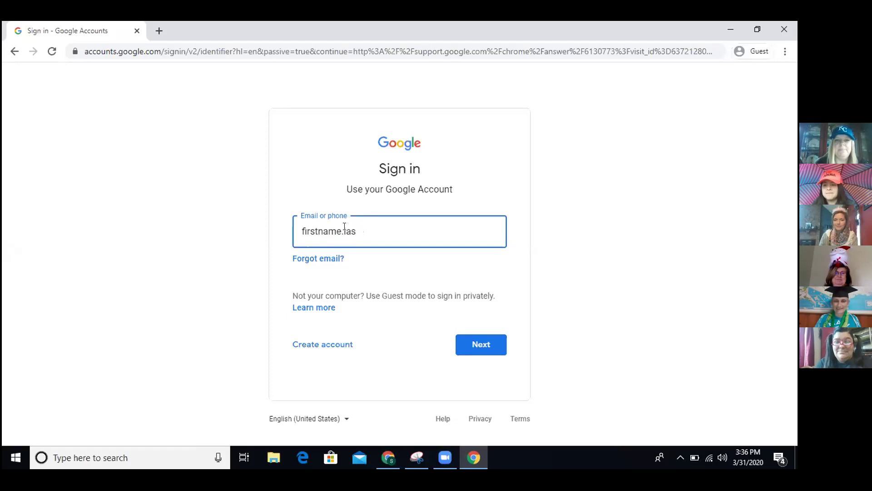
pyautogui.write('tname')
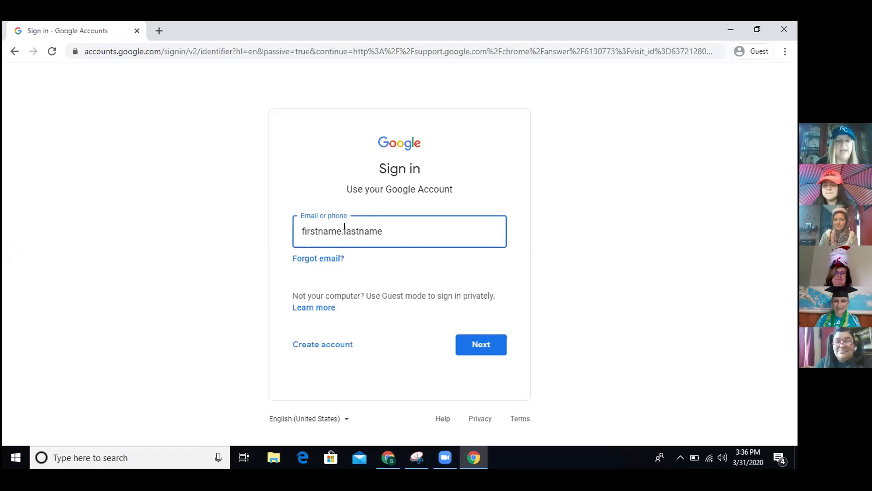
pyautogui.write('###')
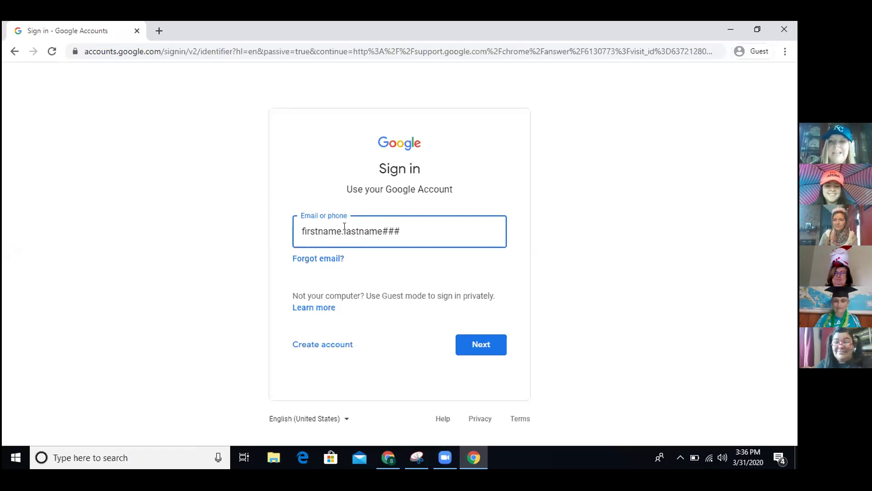
pyautogui.write('@')
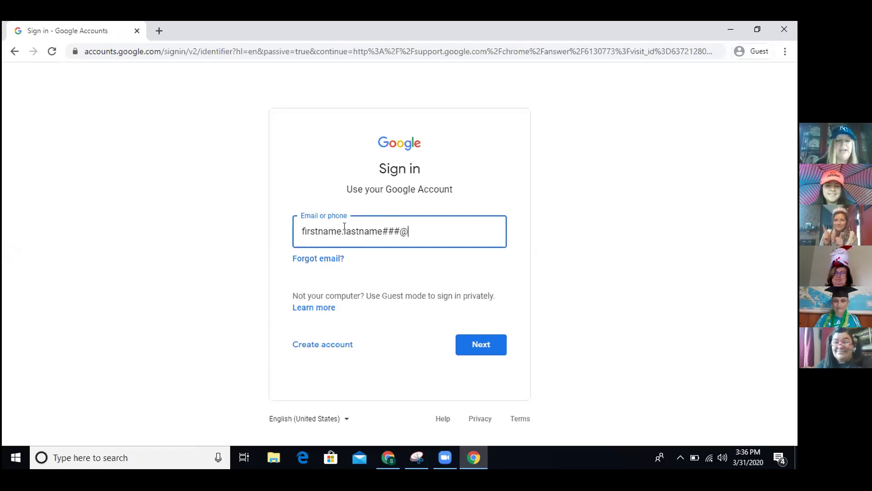
pyautogui.write('excelcenter.org')
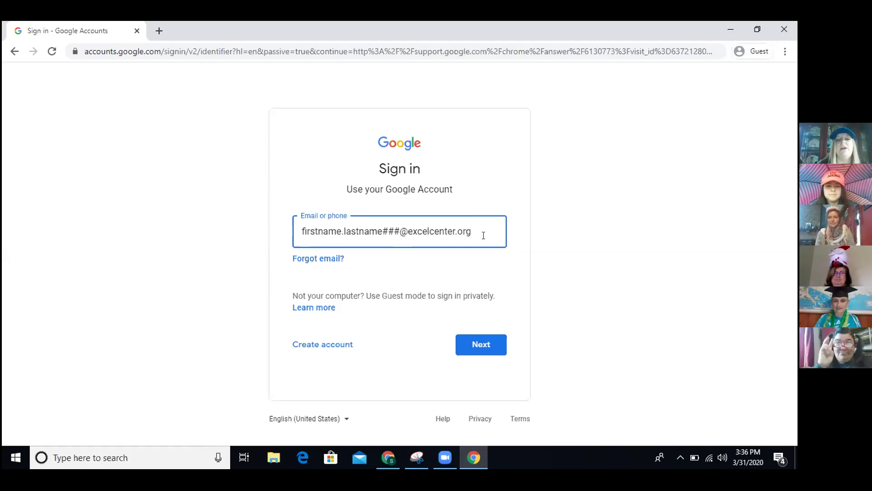
pyautogui.moveTo(500, 231); pyautogui.dragTo(275, 245)
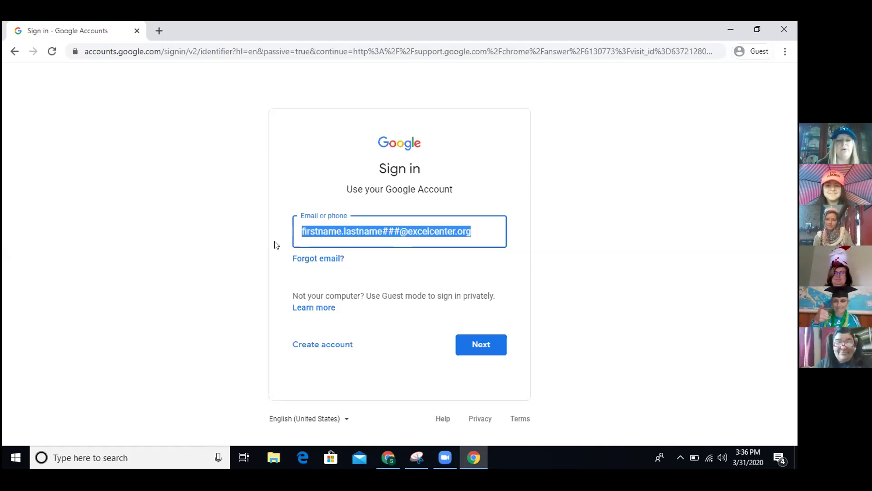
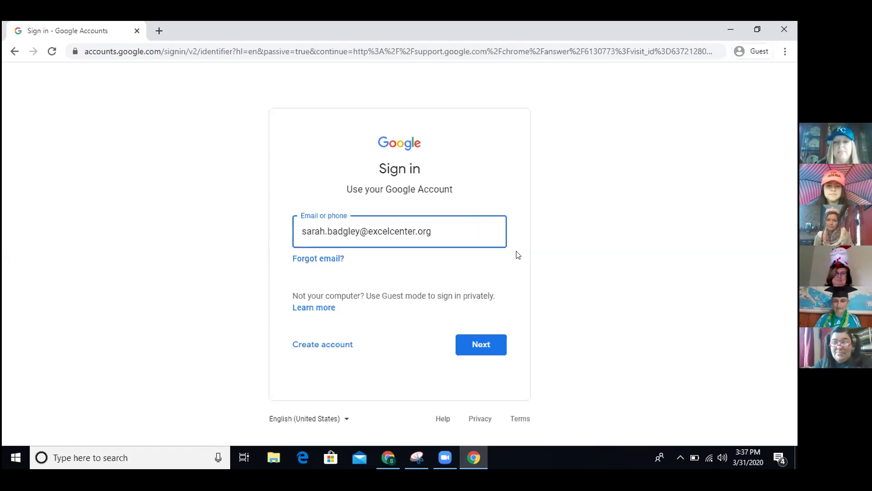
# Continue to the password step, make the password visible, and enter the account password
pyautogui.click(463, 352)
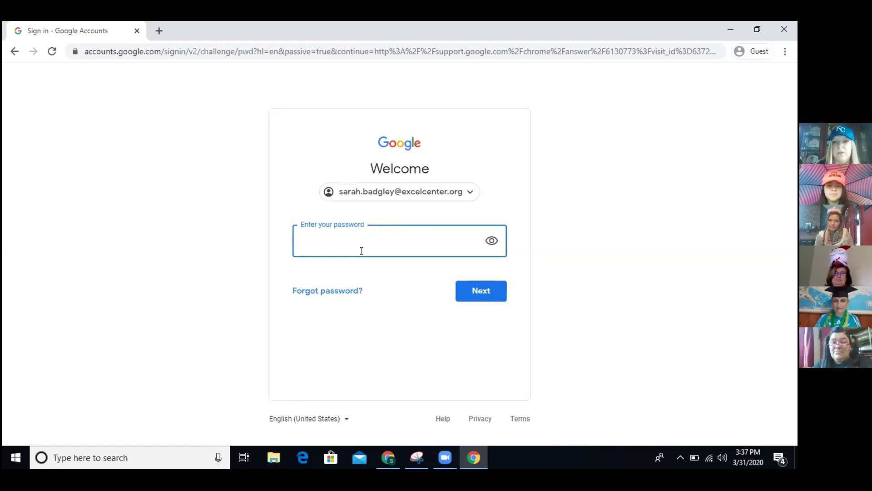
pyautogui.click(490, 241)
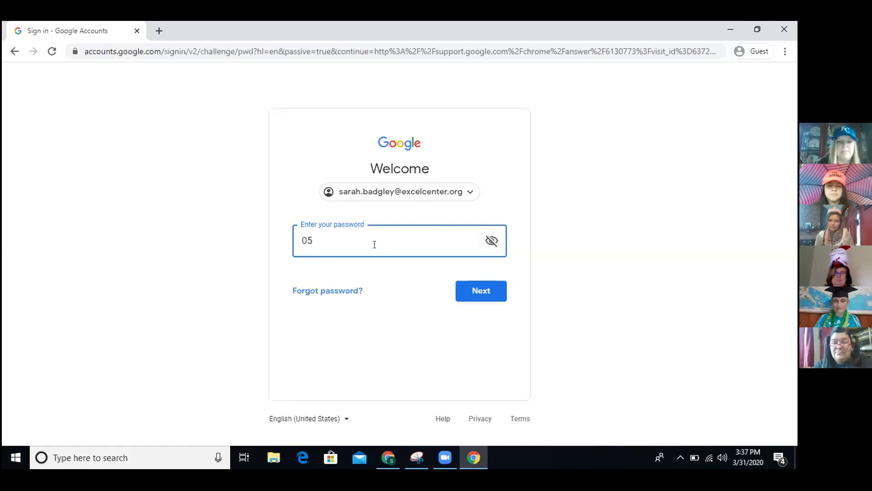
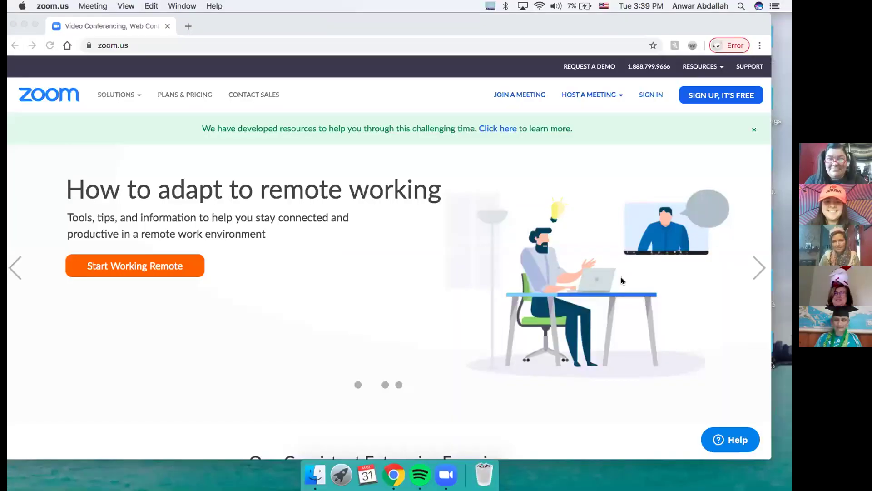
# Maximize the browser and load the zoom.us home page
pyautogui.click(33, 25)
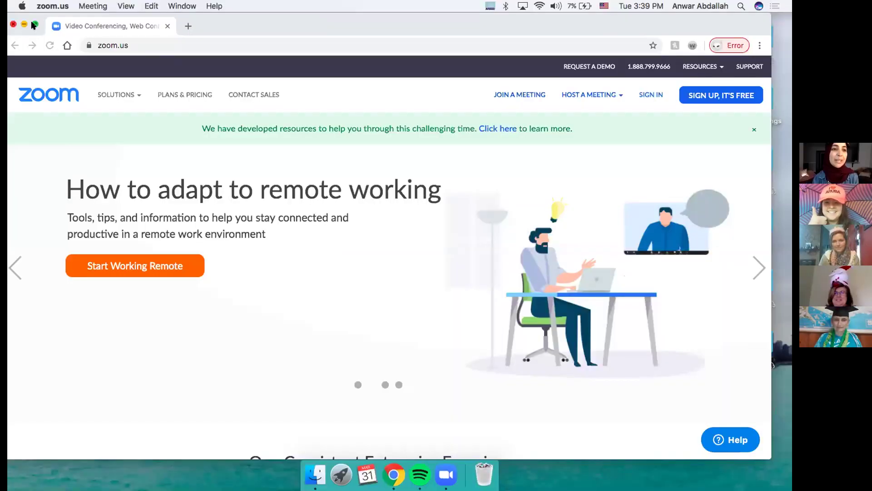
pyautogui.click(33, 24)
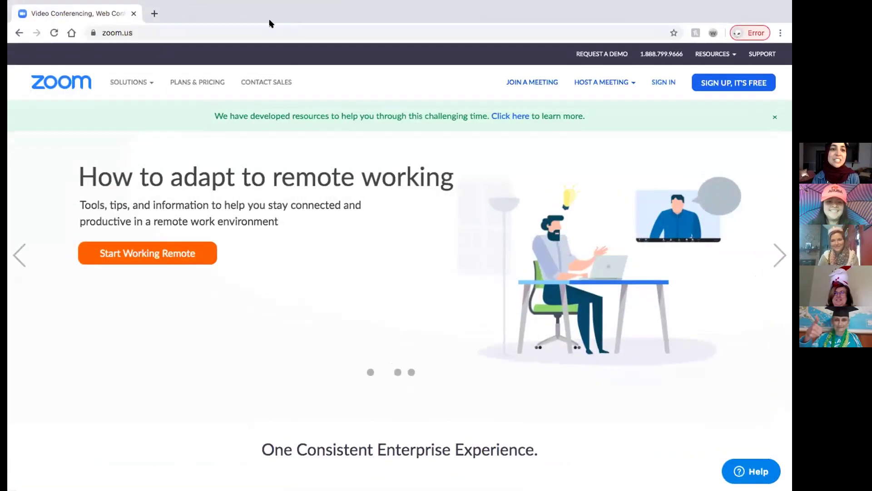
pyautogui.click(270, 32)
pyautogui.write('zoom.us')
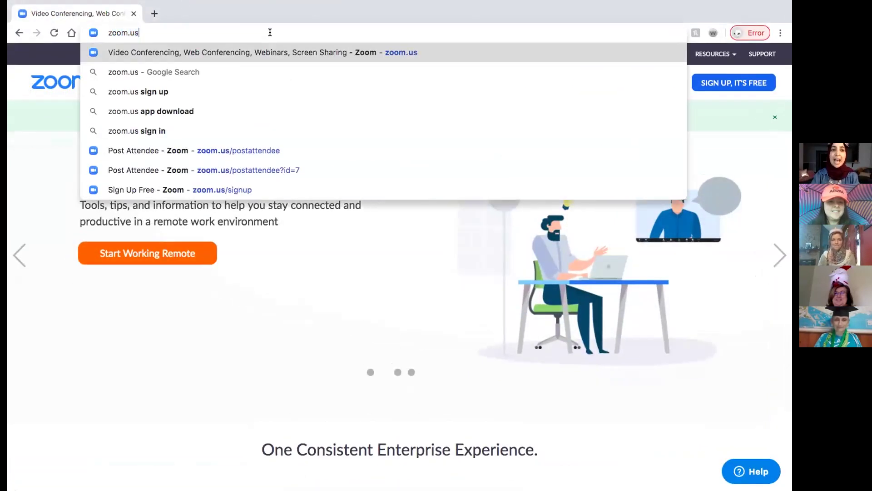
pyautogui.press('Return')
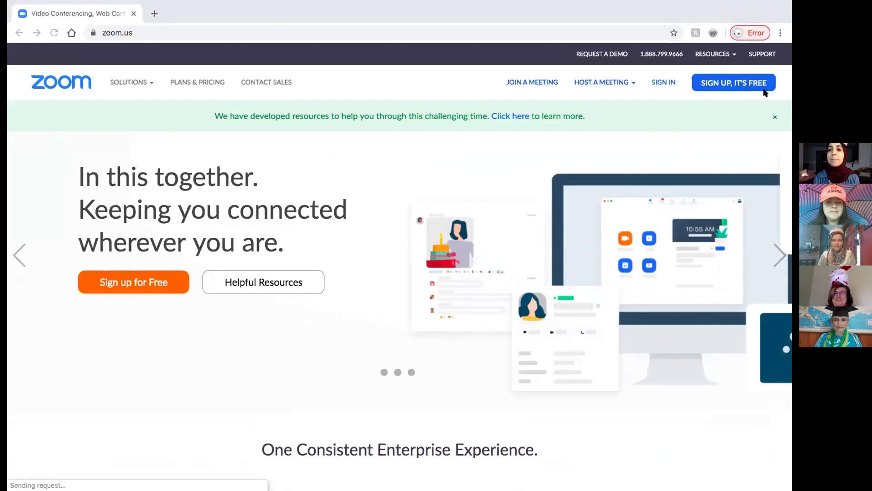
# Enter a student's school email on Zoom's free sign-up page and submit it
pyautogui.click(729, 85)
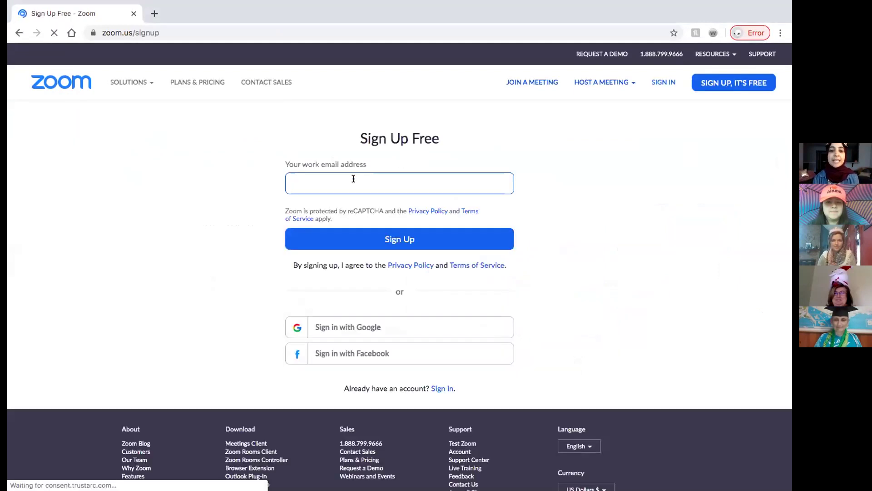
pyautogui.click(354, 179)
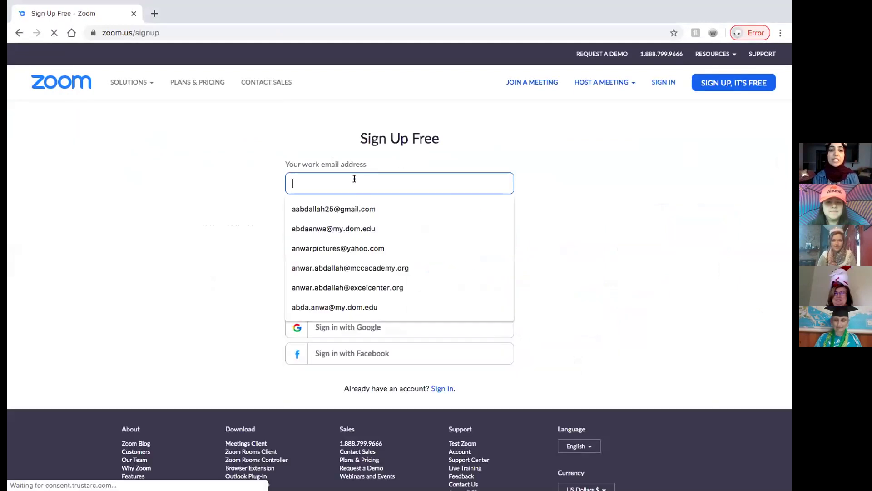
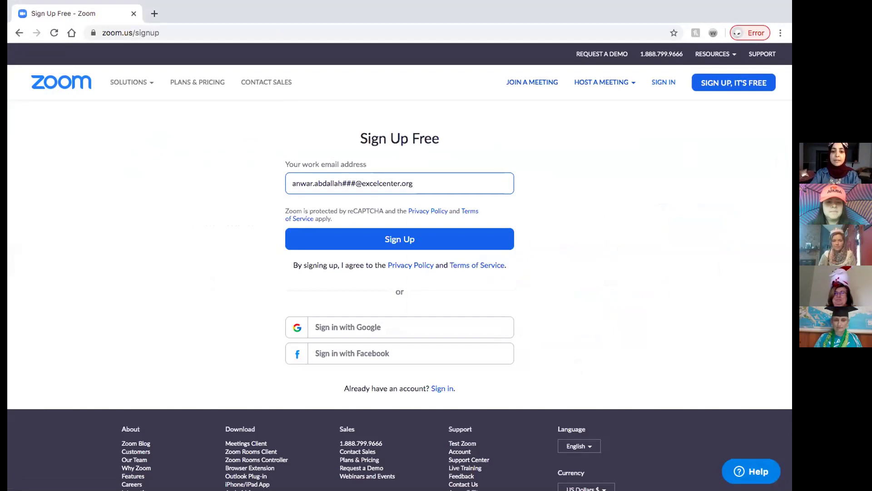
pyautogui.click(384, 236)
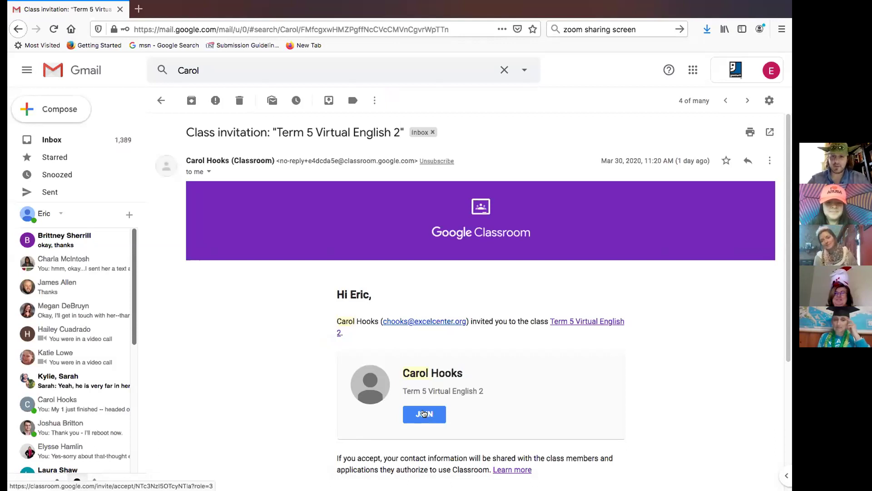
# Join Term 5 Virtual English 2 from the Classroom invitation email
pyautogui.click(423, 412)
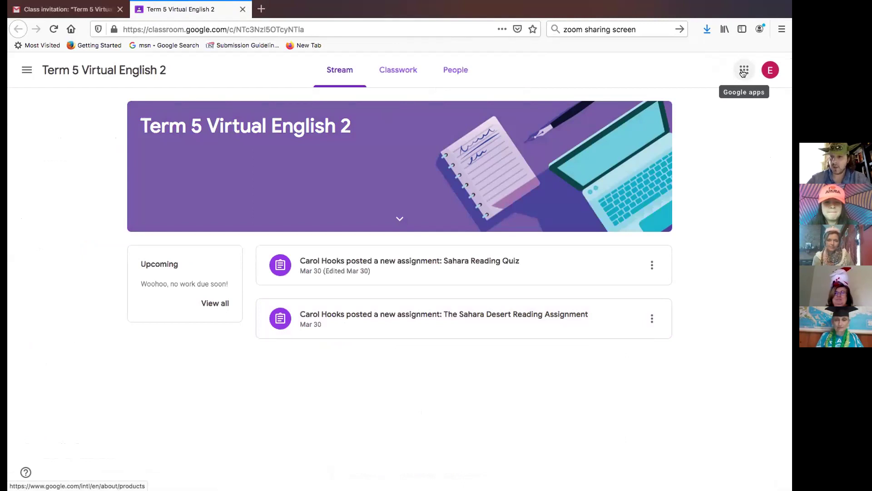
# Open Classroom from the Google apps grid to list all enrolled classes
pyautogui.click(743, 73)
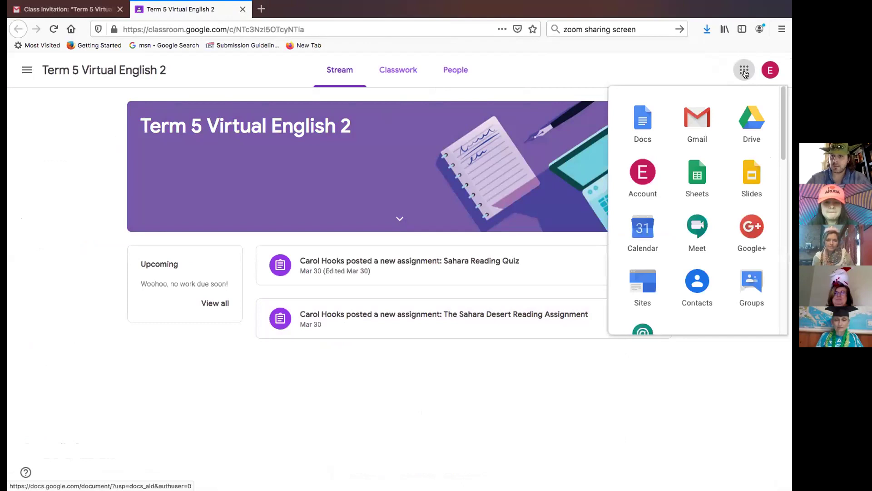
pyautogui.moveTo(780, 109); pyautogui.dragTo(773, 268)
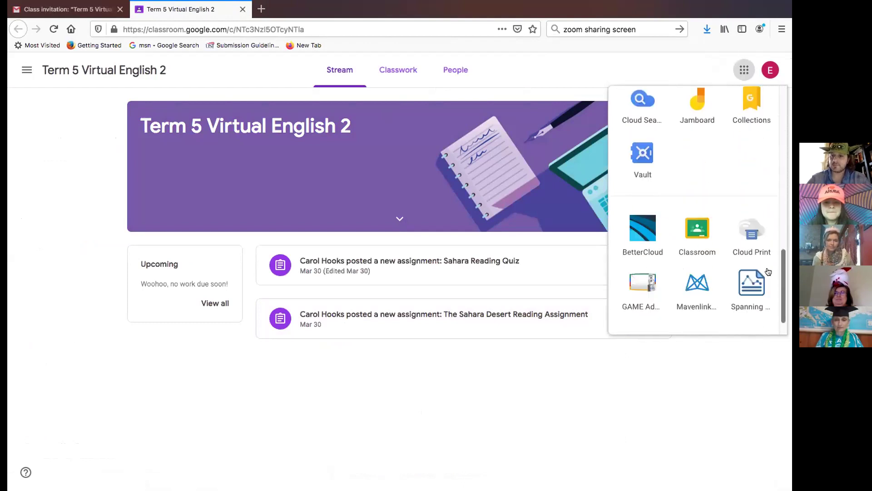
pyautogui.click(697, 230)
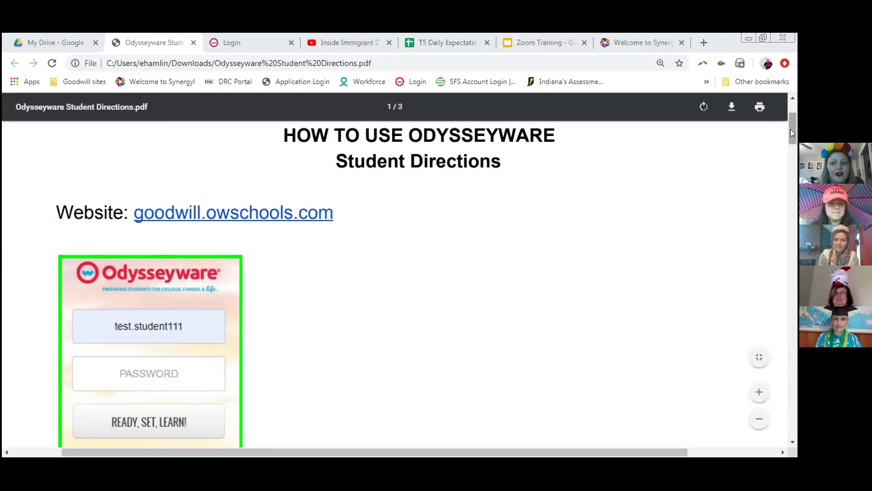
# Scroll the Odysseyware directions PDF down to the example Username and Password lines
pyautogui.scroll(-1, 790, 132)
pyautogui.scroll(-1, 790, 136)
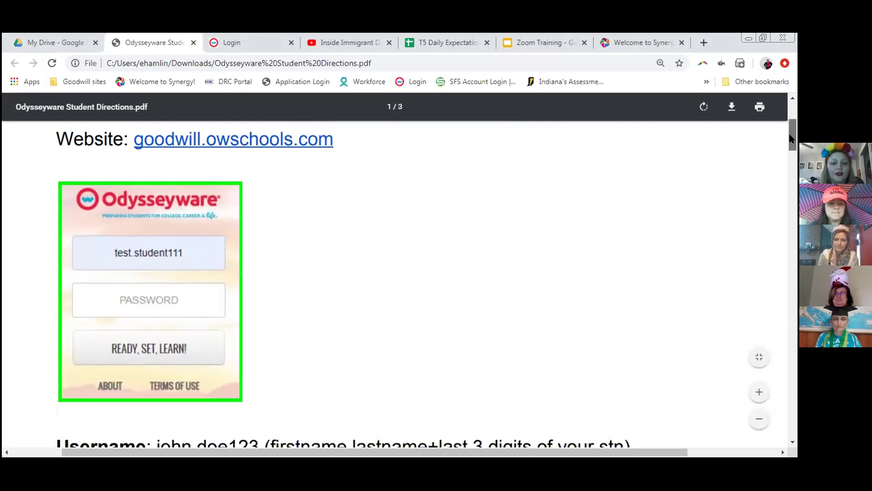
pyautogui.scroll(-1, 733, 142)
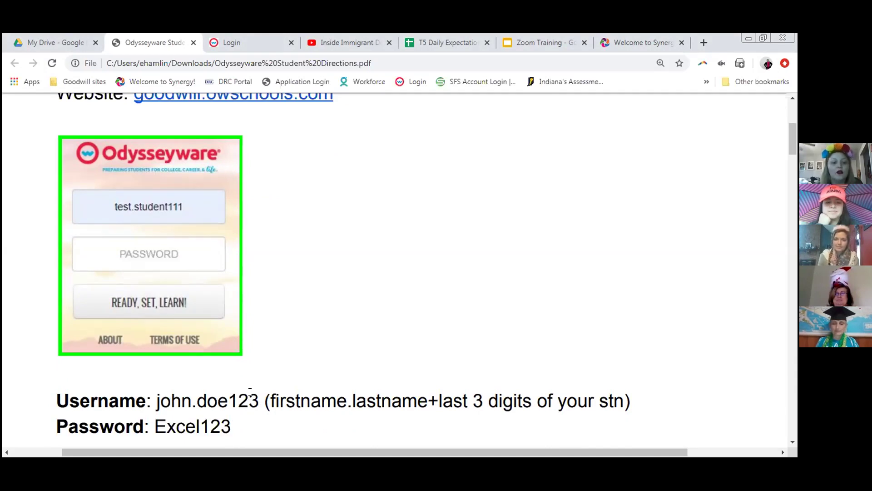
pyautogui.scroll(-3, 251, 393)
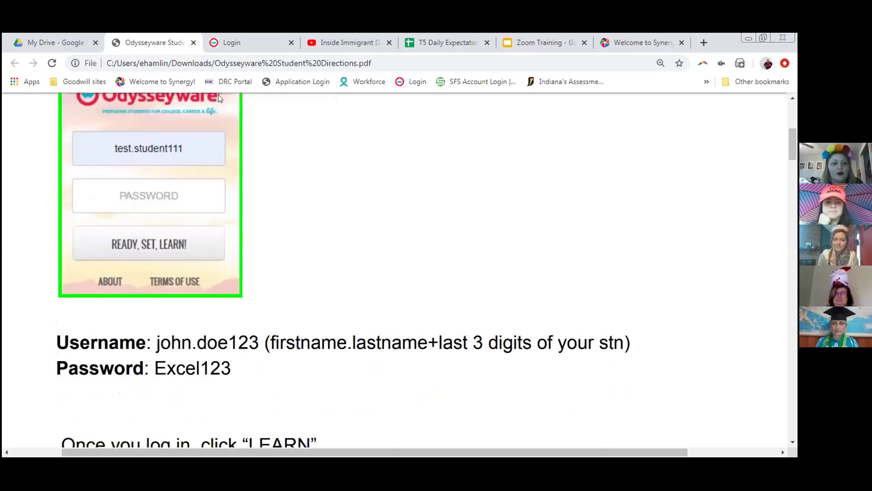
# On the Odysseyware login page, demonstrate adding digits 123 to the username, then return to the directions
pyautogui.click(220, 45)
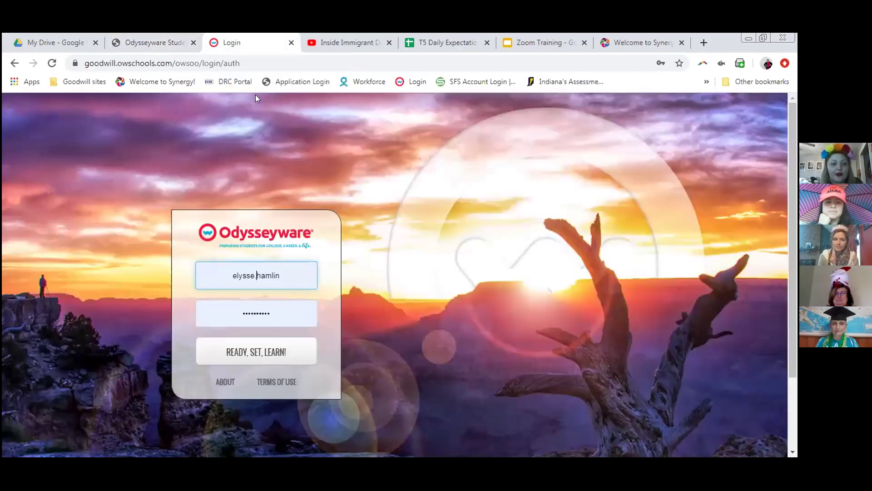
pyautogui.click(289, 273)
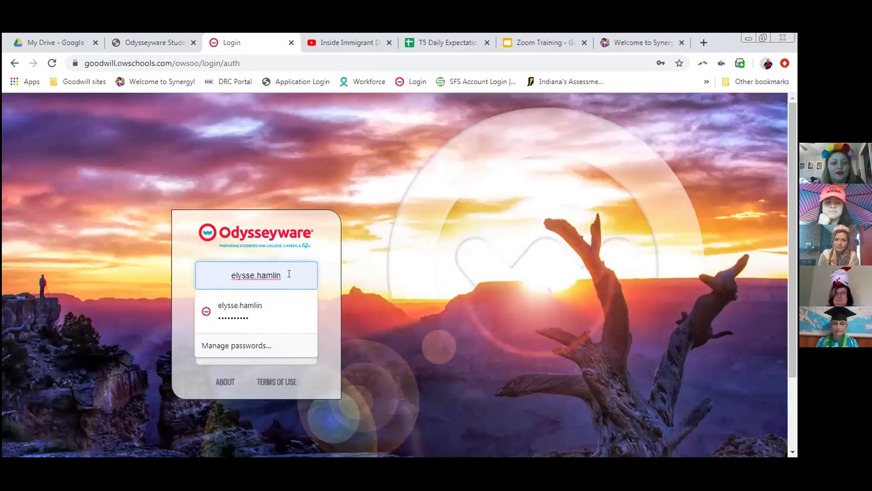
pyautogui.write('123')
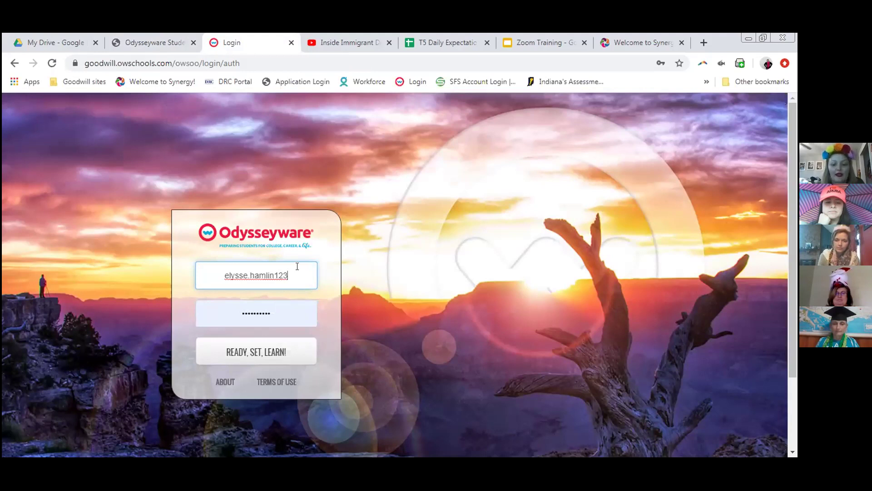
pyautogui.press('BackSpace')
pyautogui.press('BackSpace')
pyautogui.press('BackSpace')
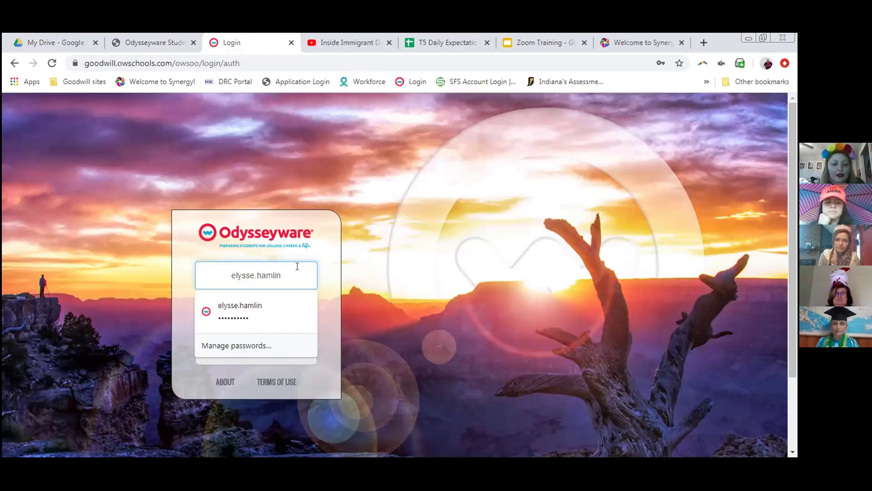
pyautogui.click(303, 107)
pyautogui.click(150, 42)
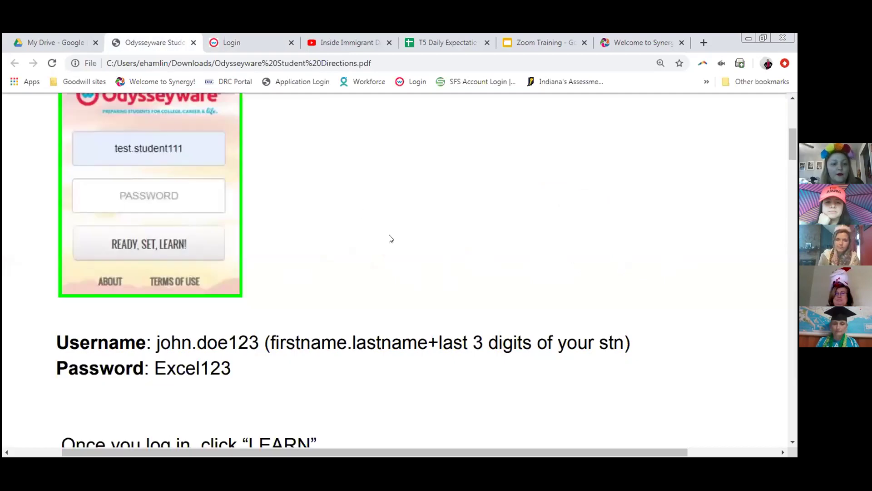
# Scroll the directions PDF to the 'Once you log in, click LEARN' section
pyautogui.scroll(-5, 410, 294)
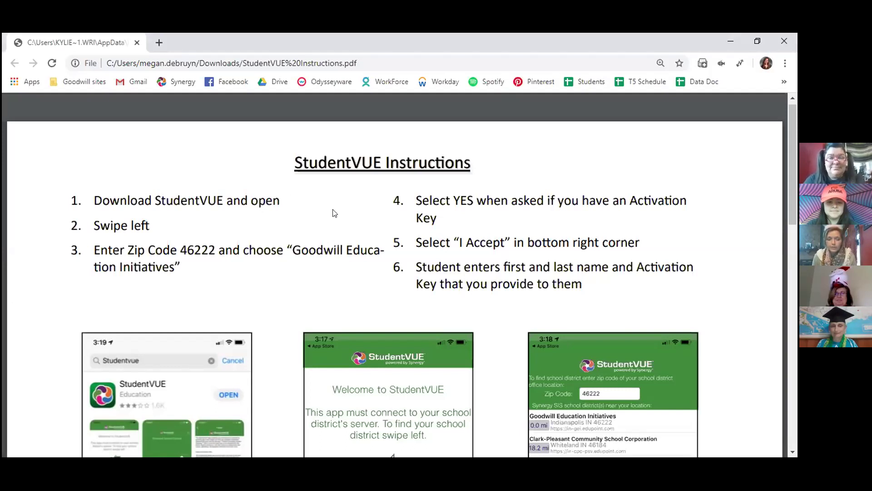
# Scroll through the StudentVUE Instructions PDF's numbered steps and app screenshots, up and back down
pyautogui.scroll(-3, 206, 351)
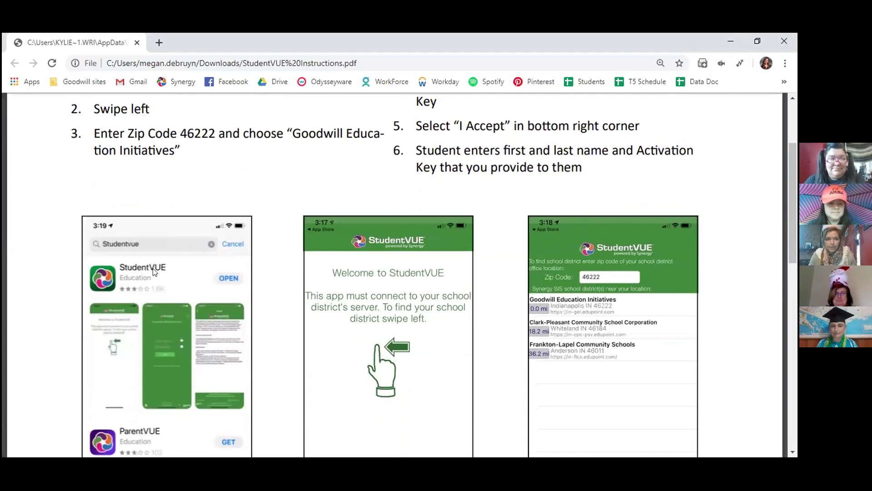
pyautogui.scroll(-2, 168, 262)
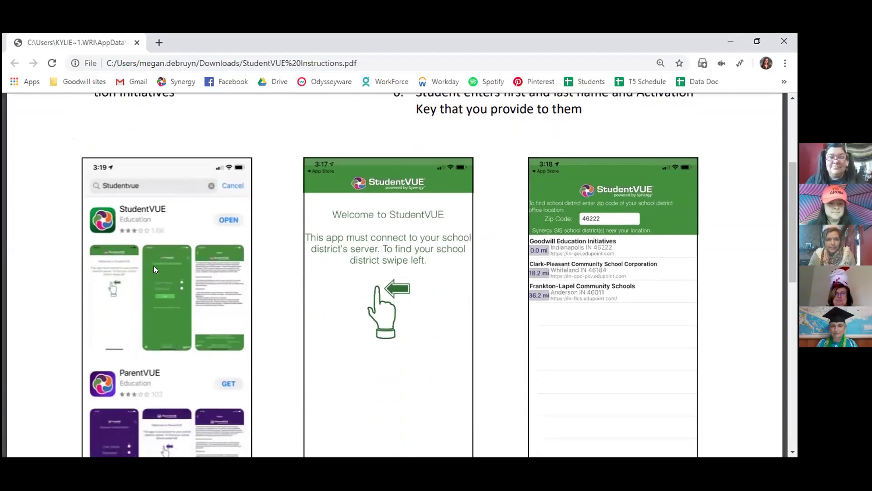
pyautogui.scroll(2, 165, 242)
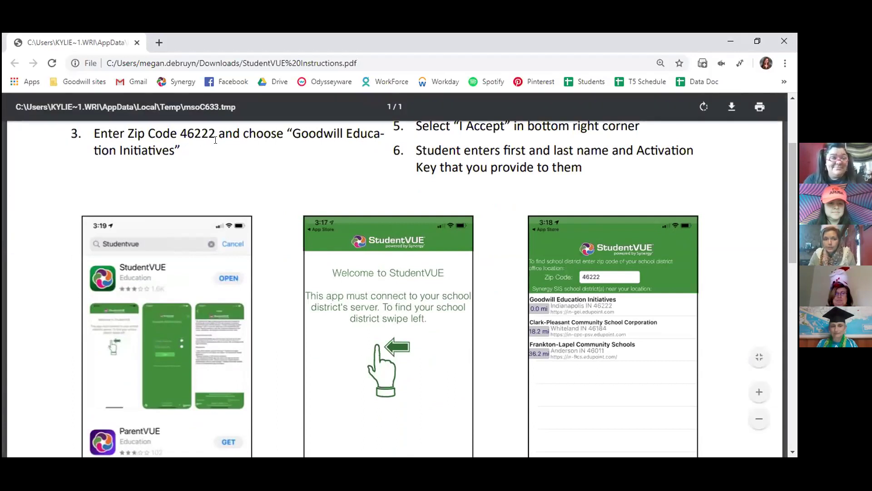
pyautogui.scroll(2, 258, 176)
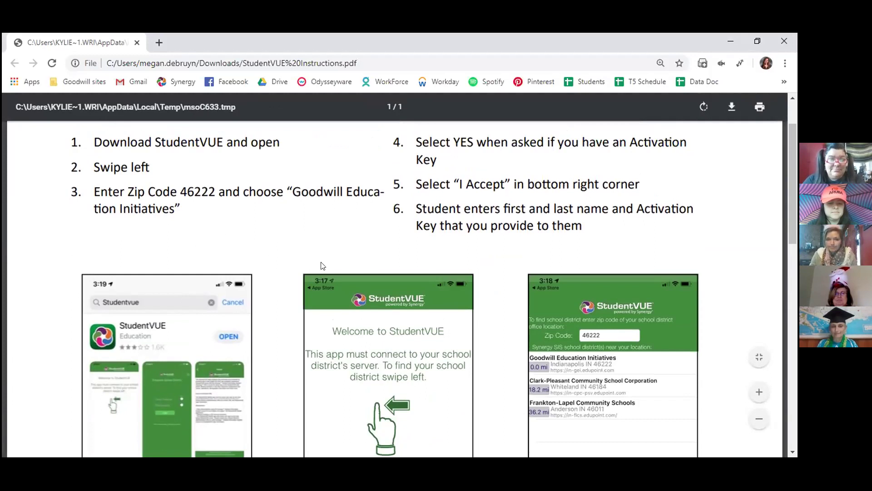
pyautogui.scroll(2, 357, 270)
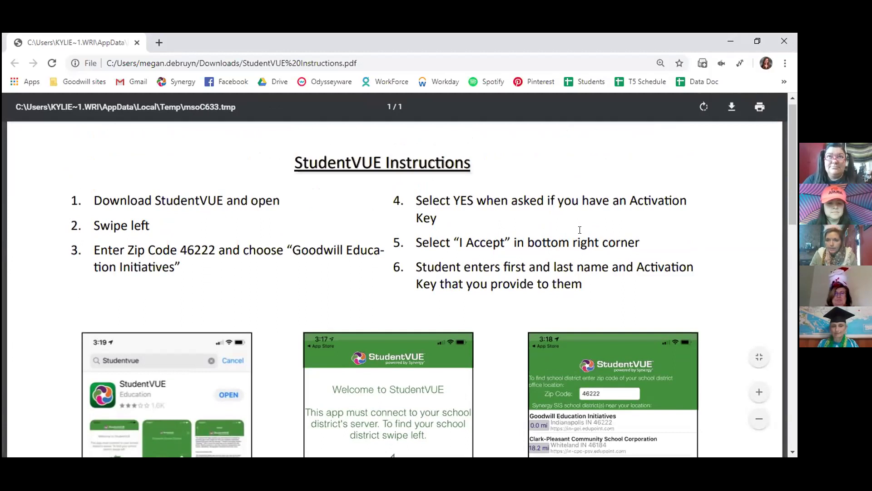
pyautogui.scroll(1, 580, 229)
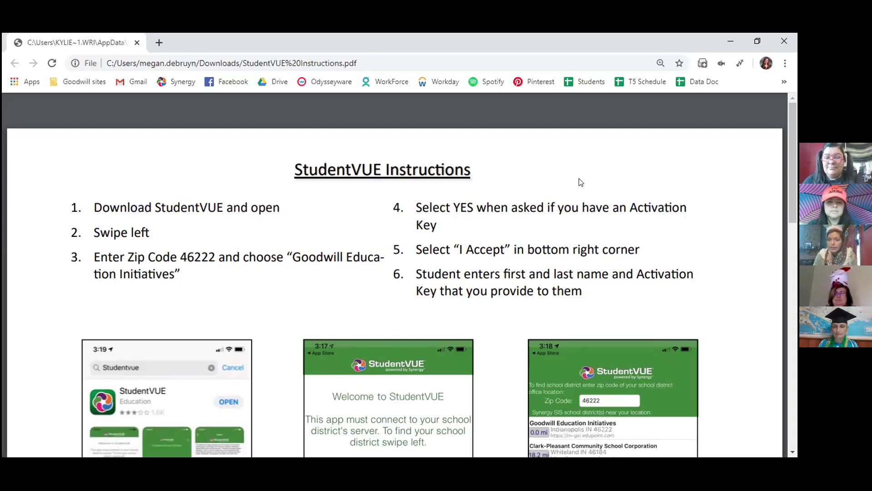
pyautogui.scroll(-2, 551, 181)
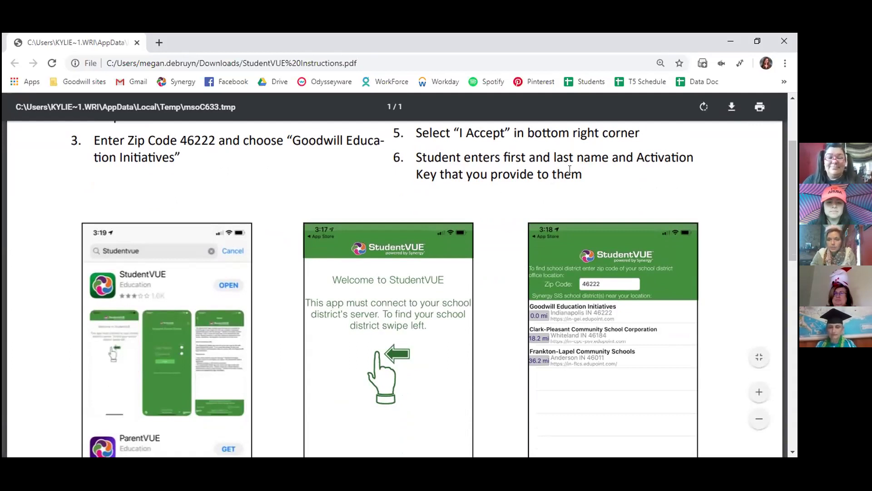
# Scroll down to the StudentVUE Login and Student Account Activation screenshots
pyautogui.scroll(-3, 542, 217)
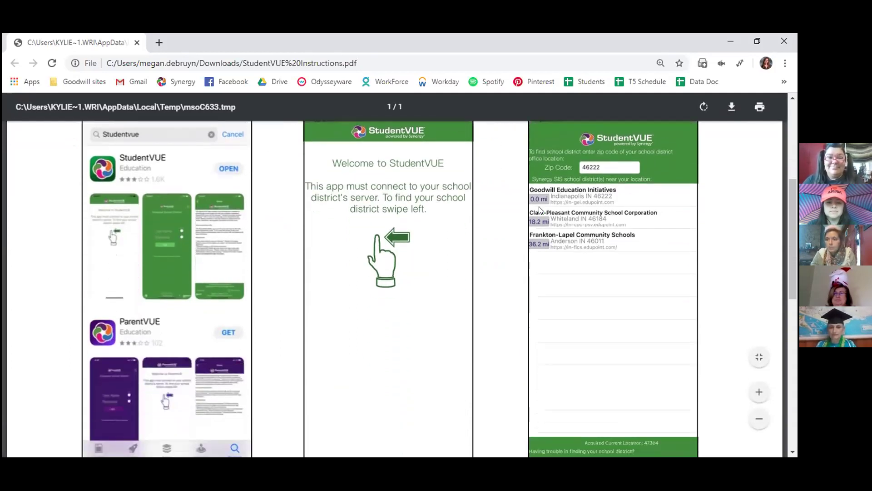
pyautogui.scroll(-8, 533, 222)
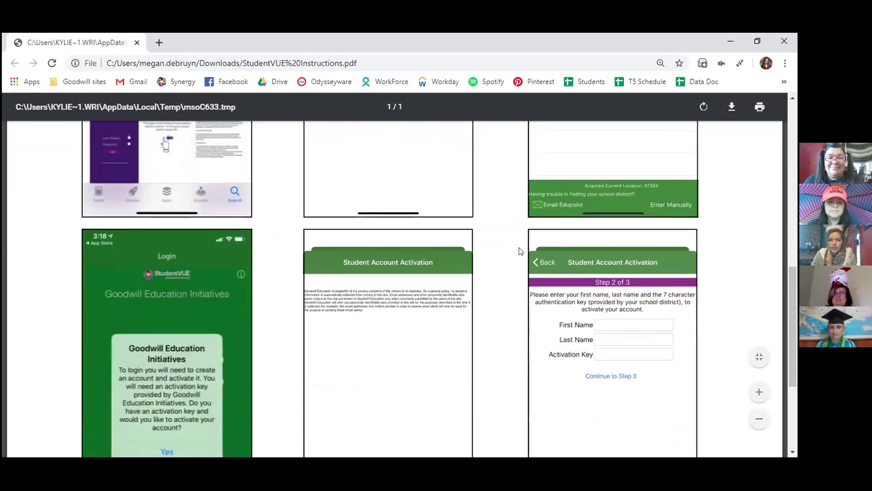
pyautogui.scroll(-3, 491, 295)
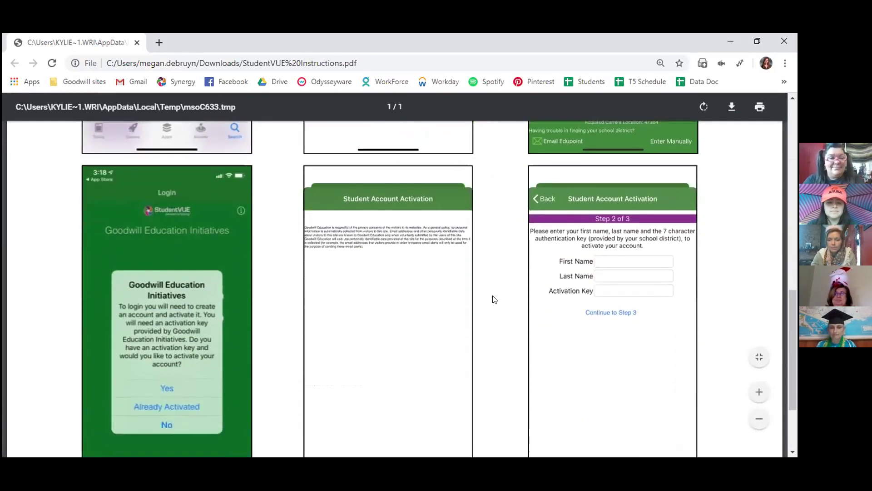